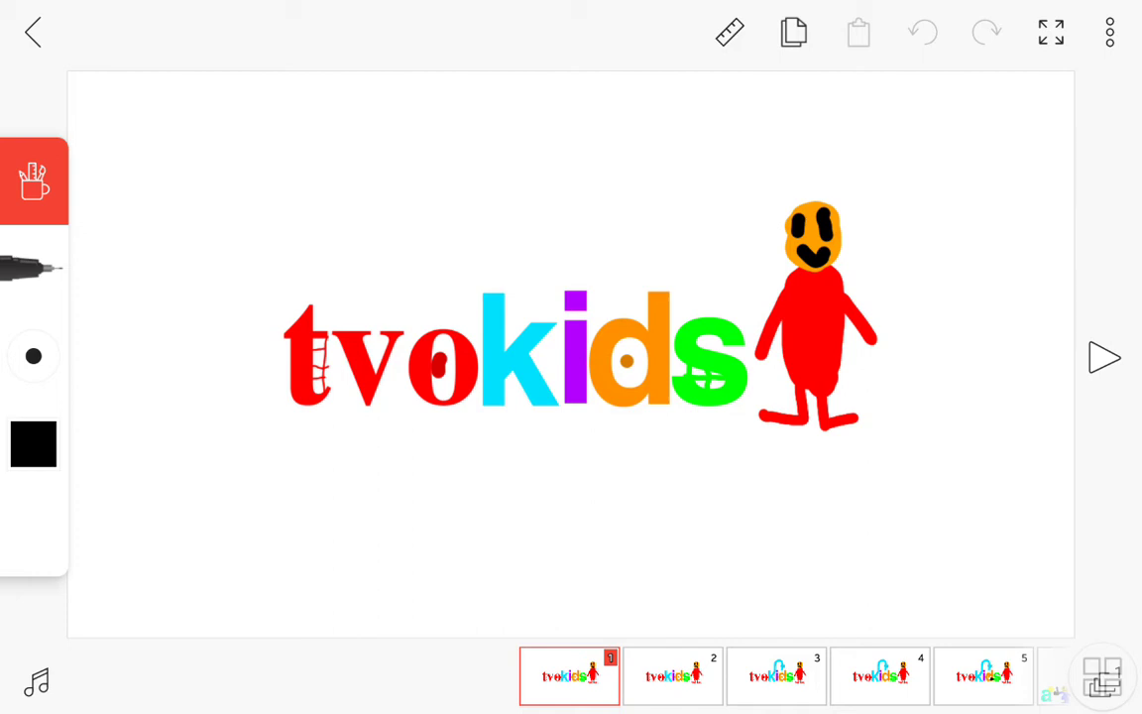
Step through the tvokids logo frames 2 to 5, then advance to frame 6's character scene
click(674, 676)
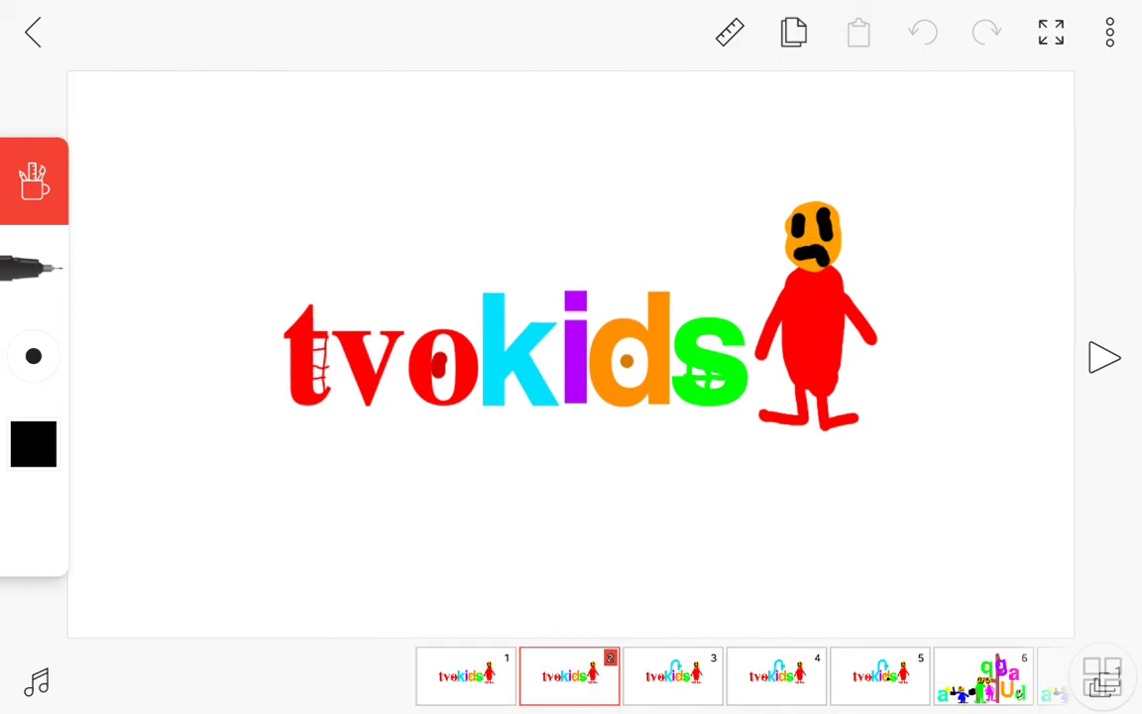
click(674, 676)
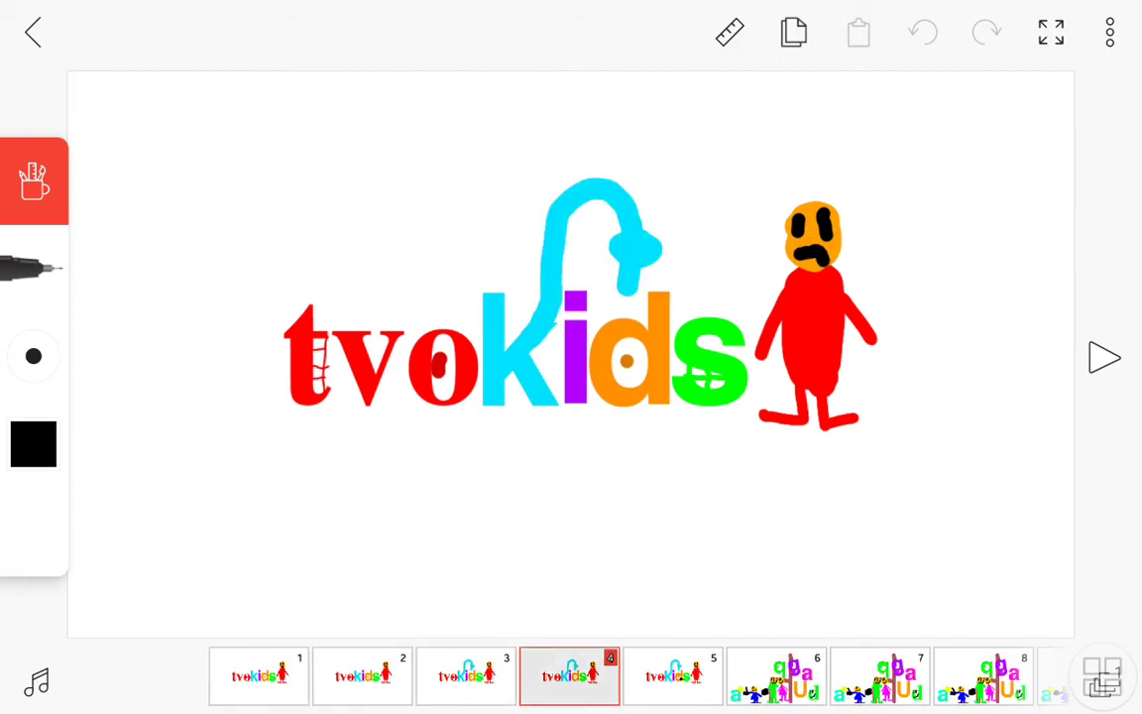
click(674, 676)
click(674, 676)
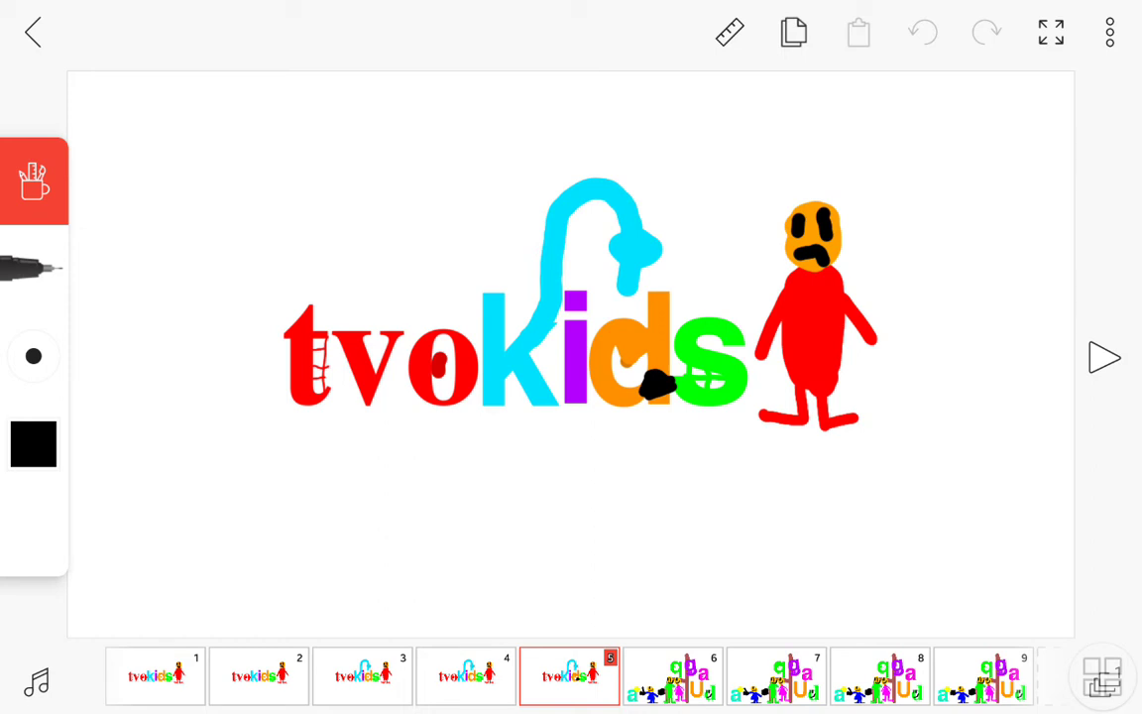
click(674, 676)
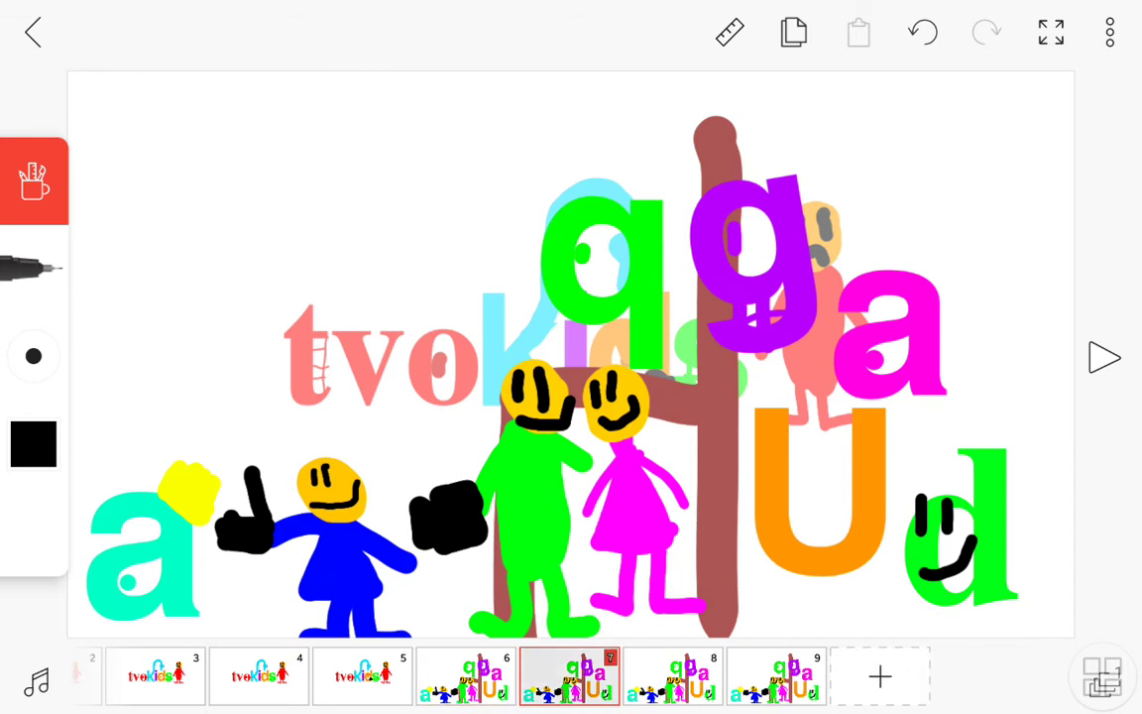
Advance to scene frames 7 and 8, then pull down the phone's notification panel
click(674, 675)
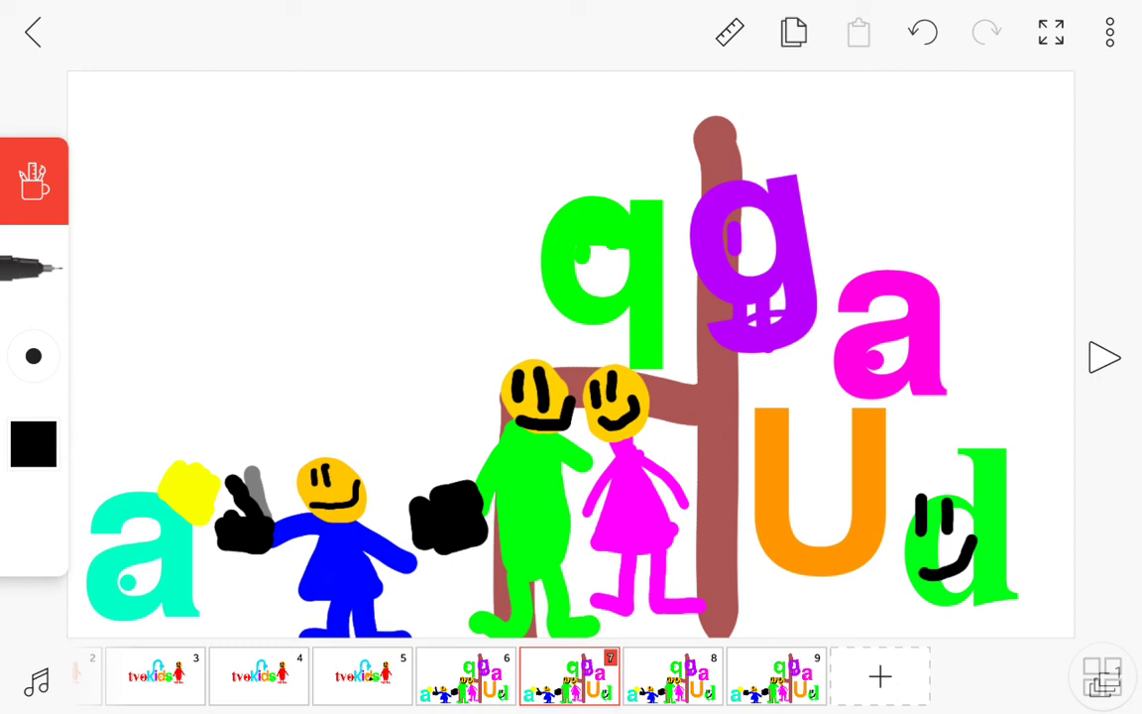
click(676, 677)
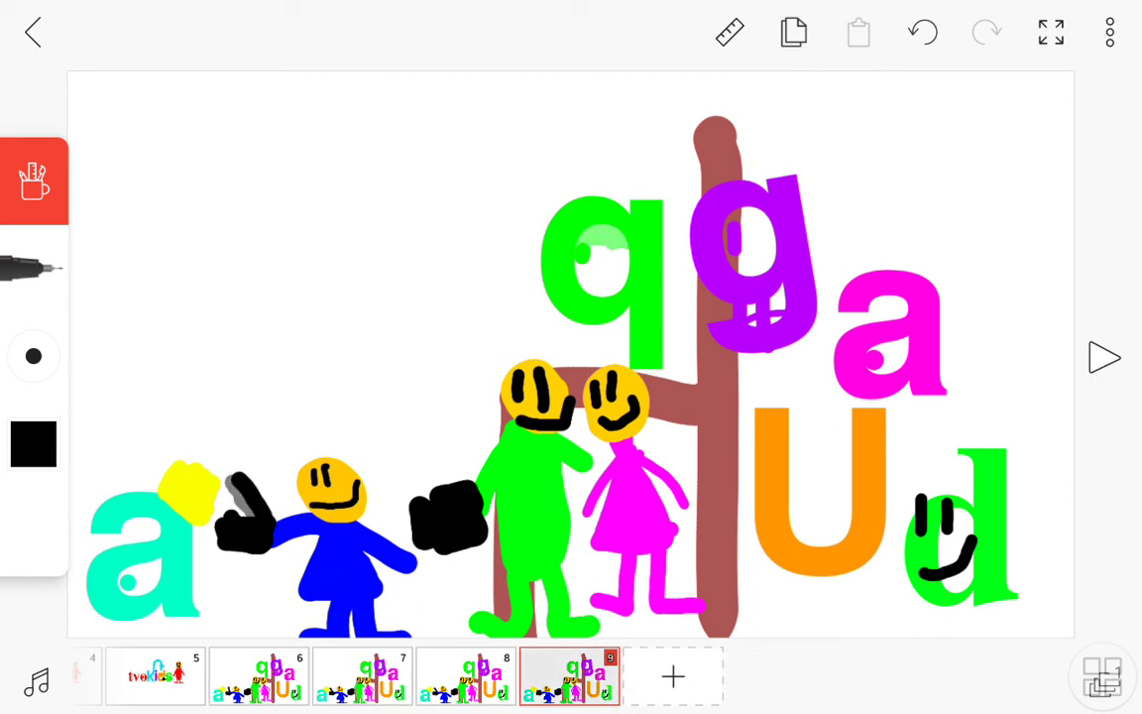
drag(571, 2, 571, 376)
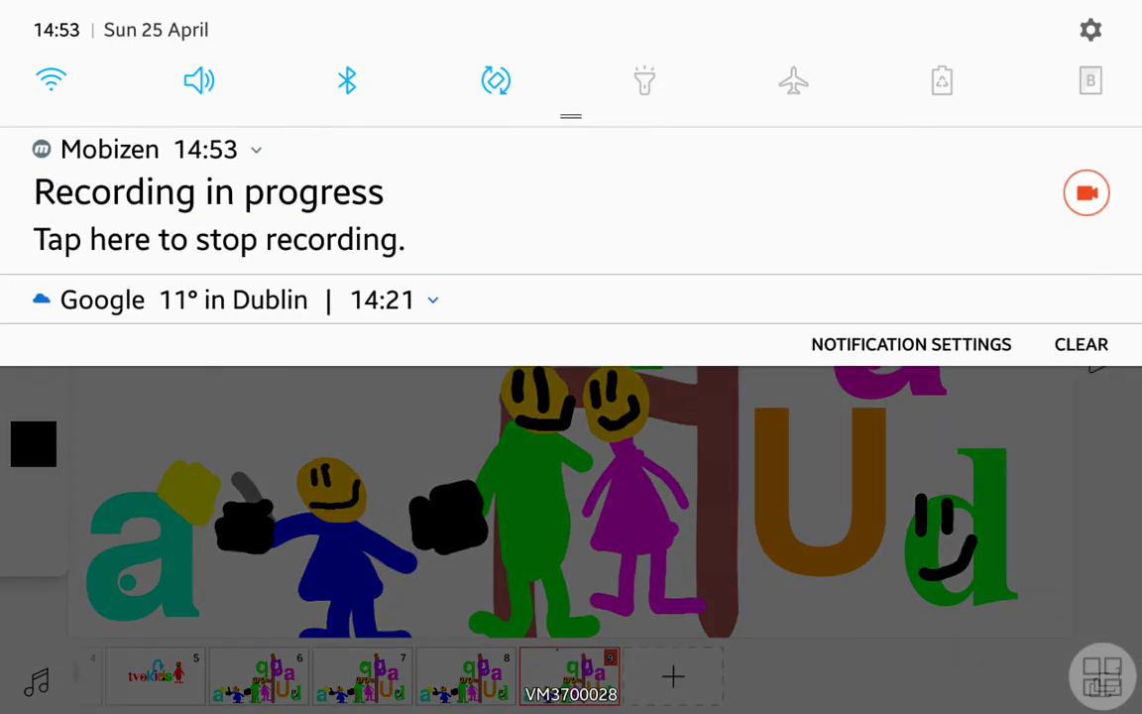